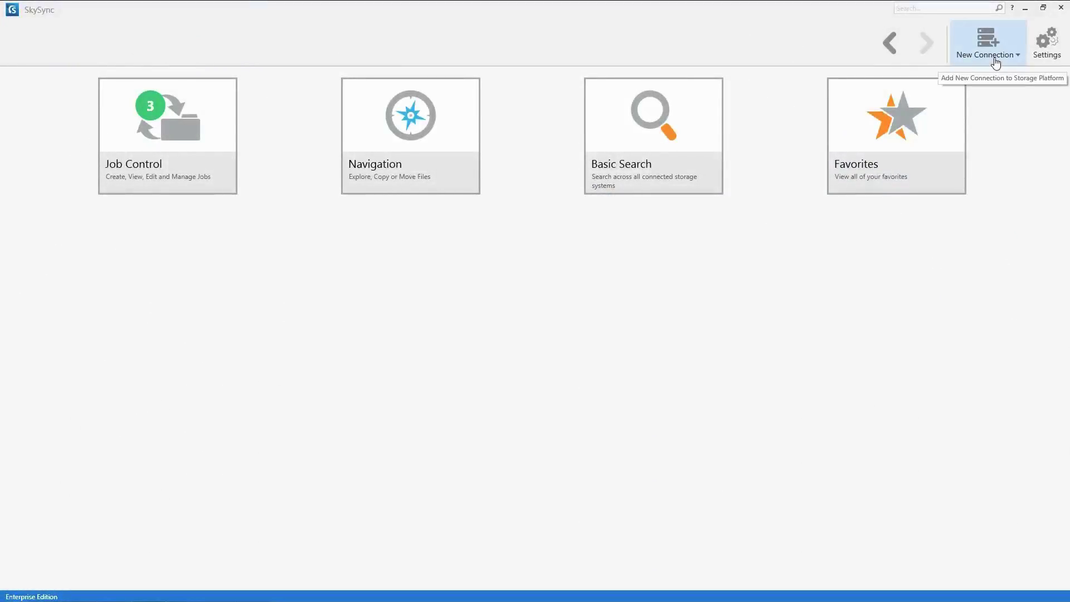
Look at the Network Share and SharePoint connection forms, closing both without connecting
left_click(996, 63)
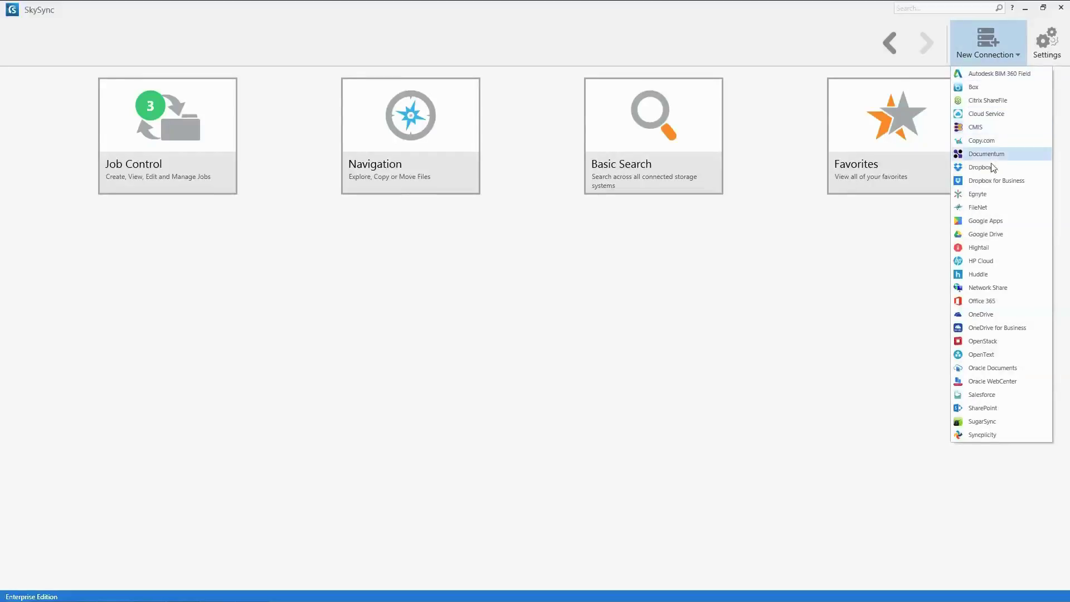
left_click(999, 286)
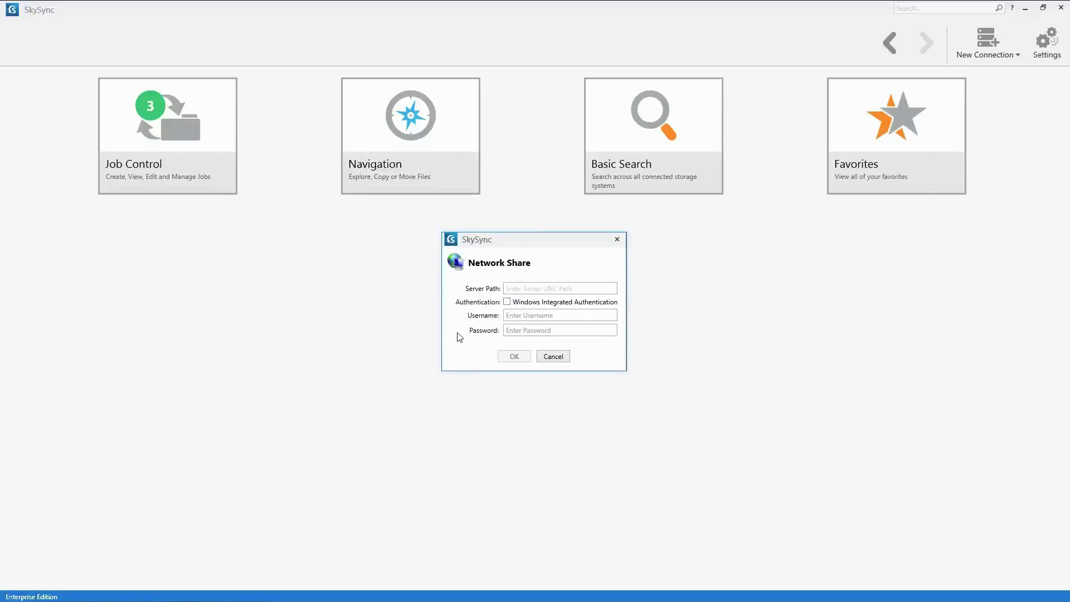
left_click(616, 241)
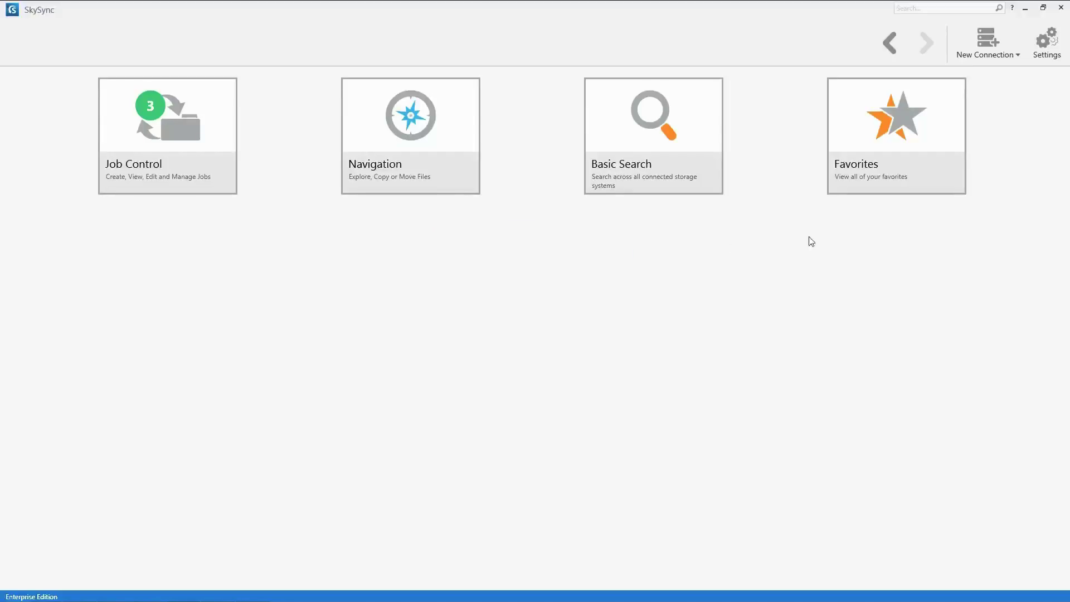
left_click(997, 49)
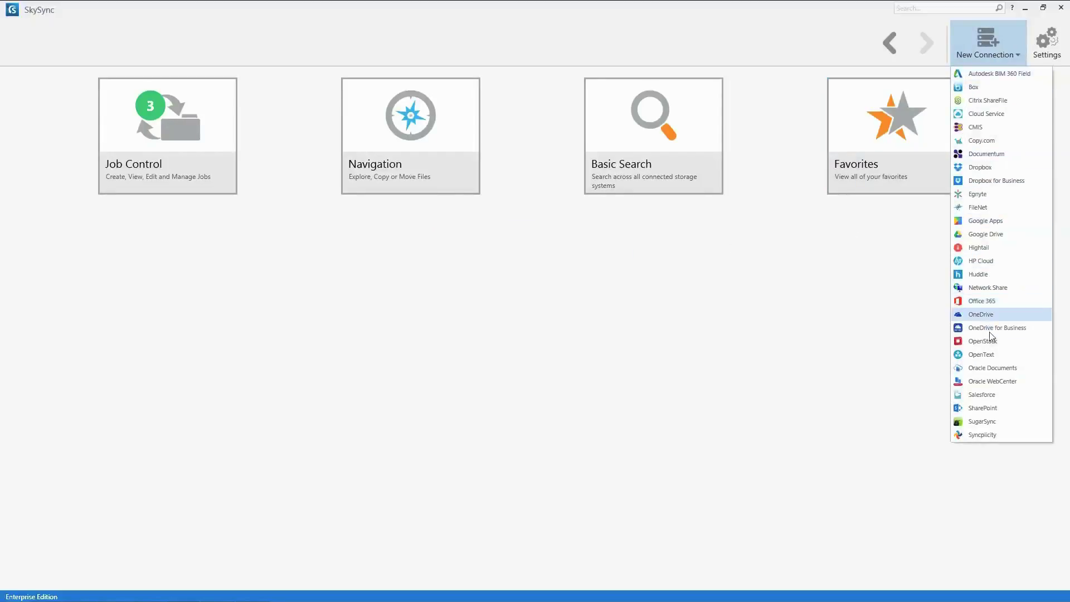
left_click(997, 408)
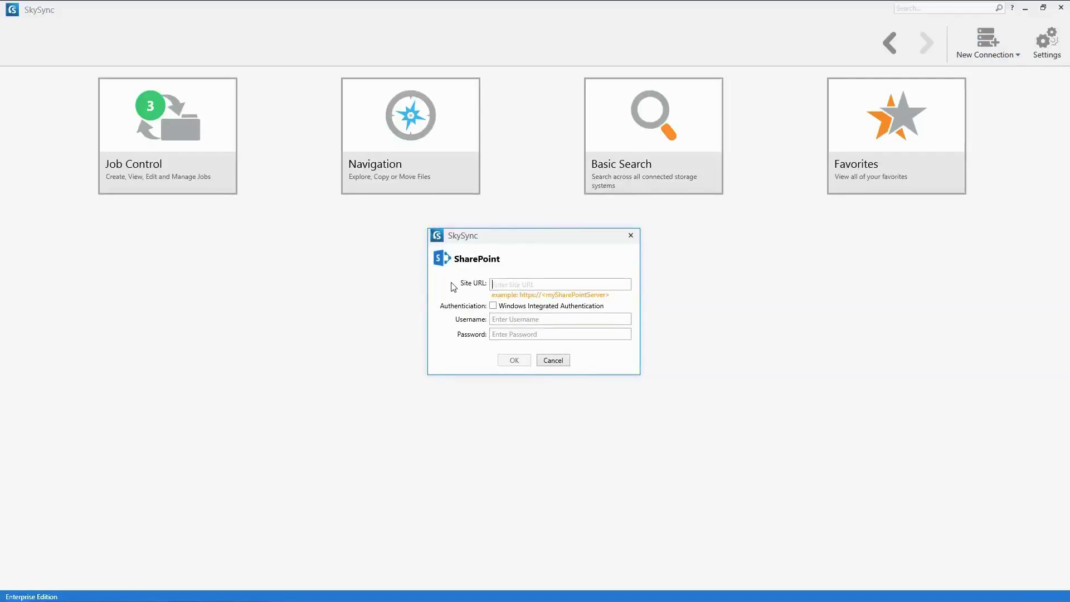
left_click(631, 236)
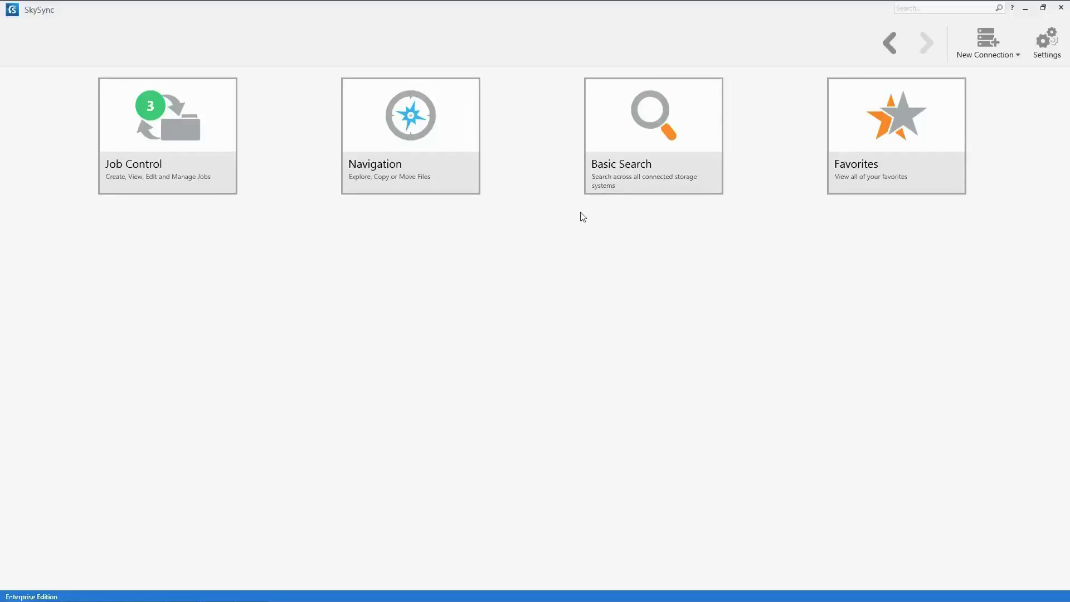
In the Navigation view, expand SharePoint 2010 in the source tree and show the Corporate folder
left_click(411, 120)
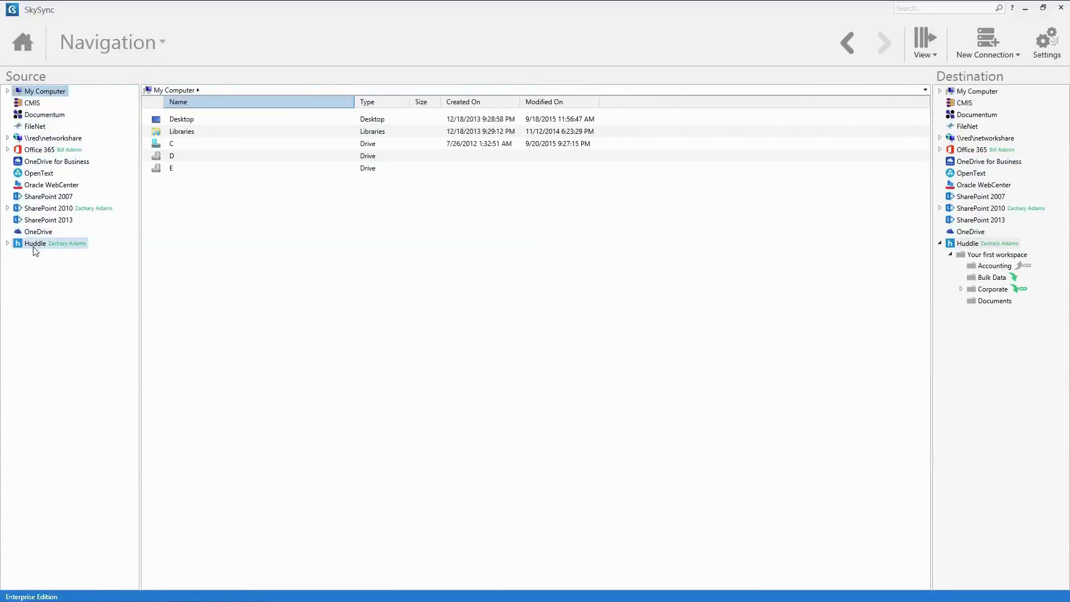
left_click(40, 209)
left_click(8, 208)
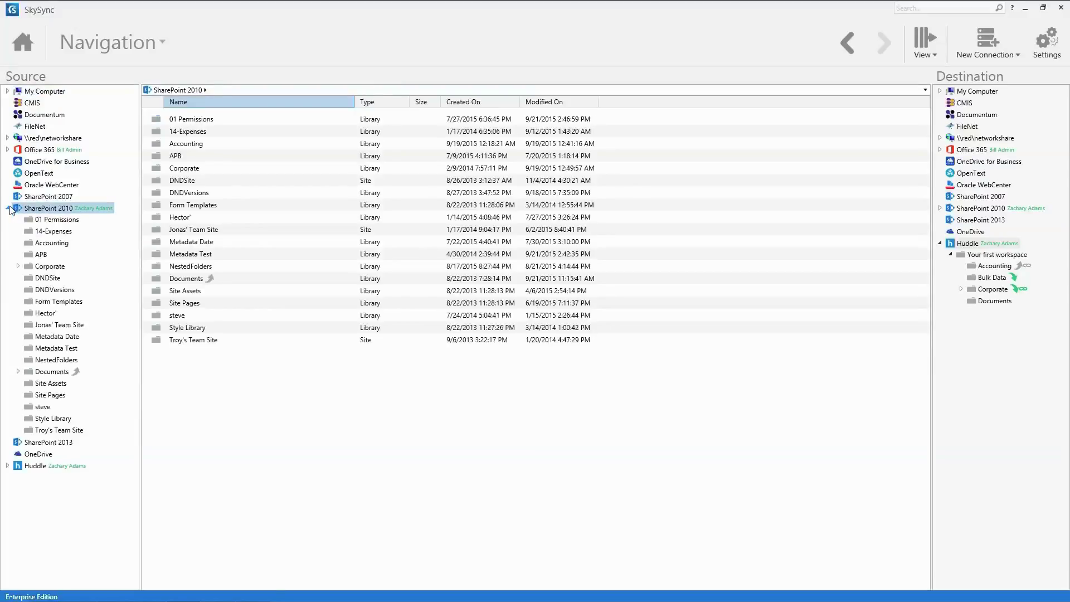
left_click(45, 268)
Check the actions for Training Resources Notes.txt and drag it toward the Huddle destination
left_click(223, 217)
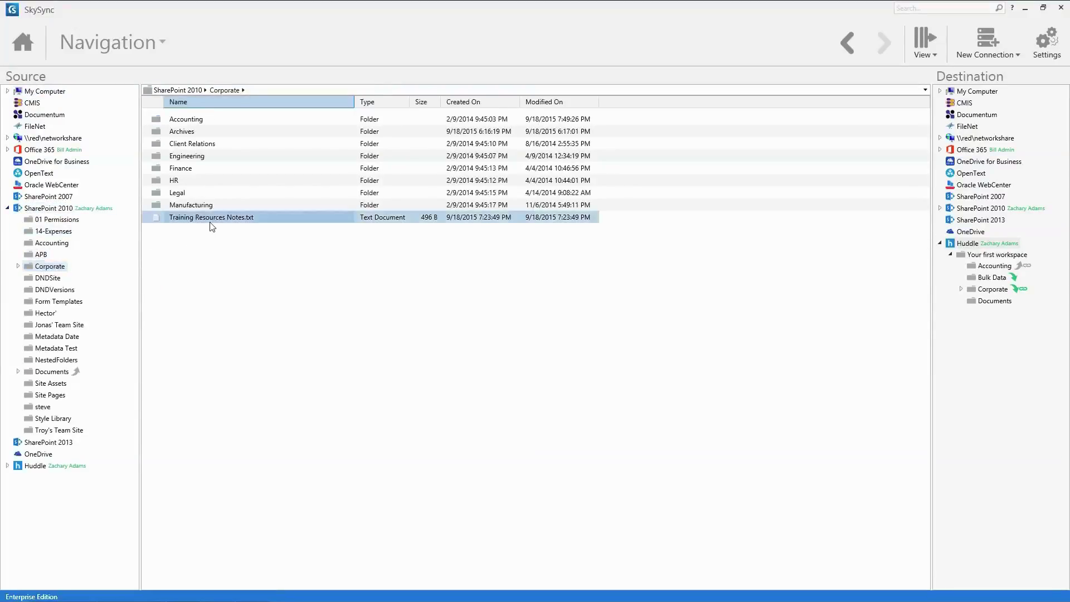
right_click(277, 217)
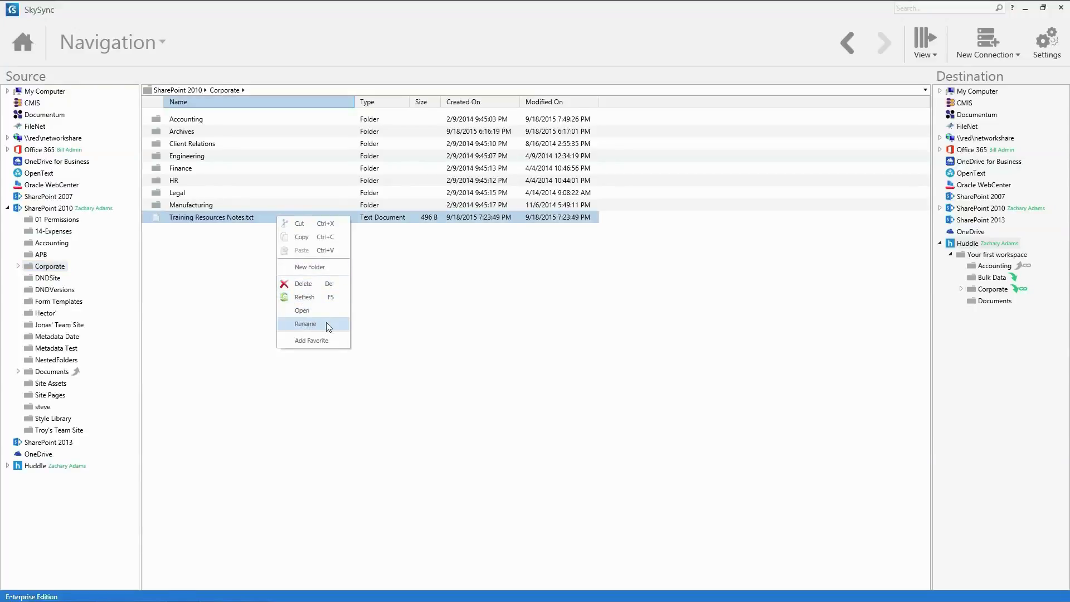
left_click(246, 217)
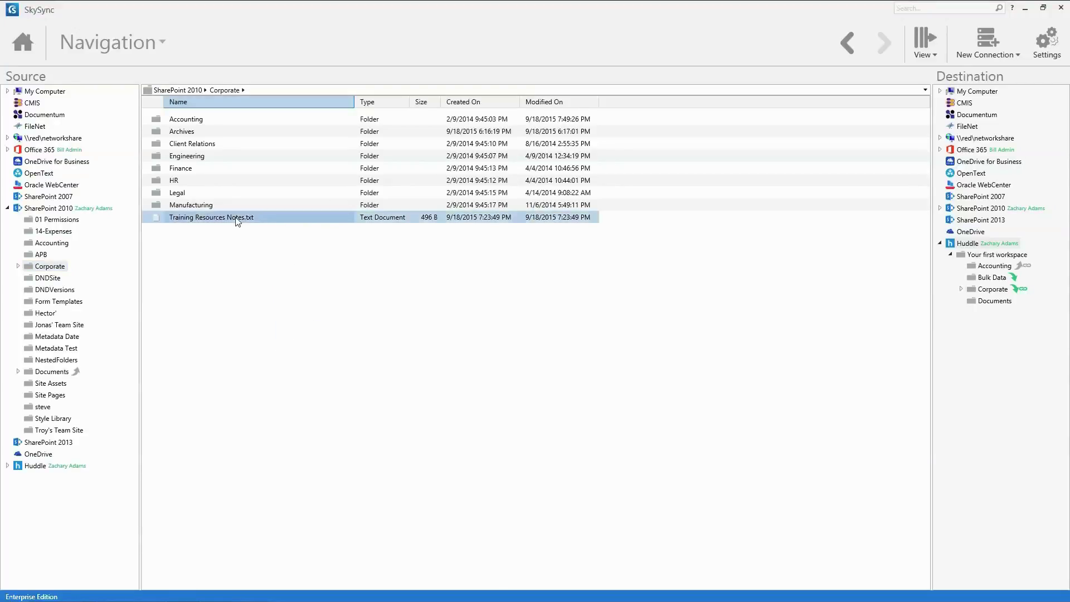
left_click_drag(245, 217, 984, 305)
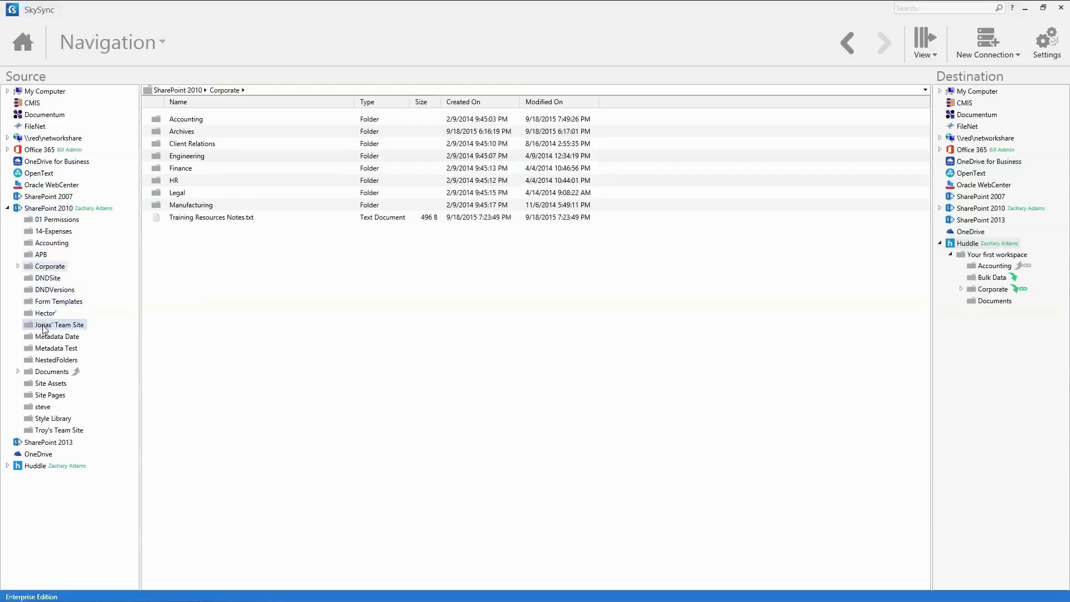
Define a new job with SharePoint 2010 Documents as source and Huddle's Documents folder as destination
left_click(39, 373)
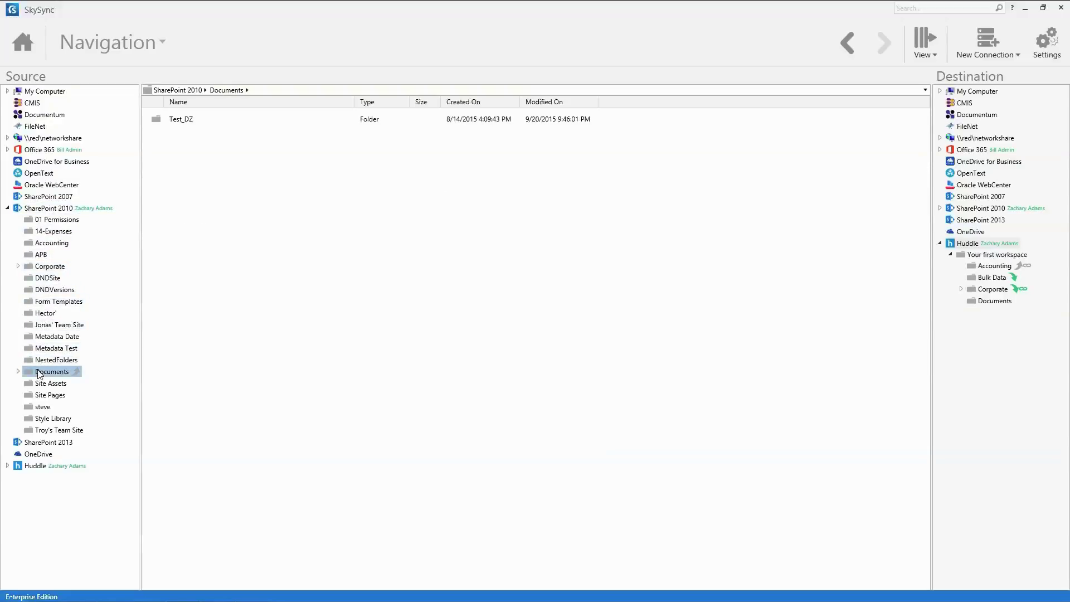
right_click(39, 374)
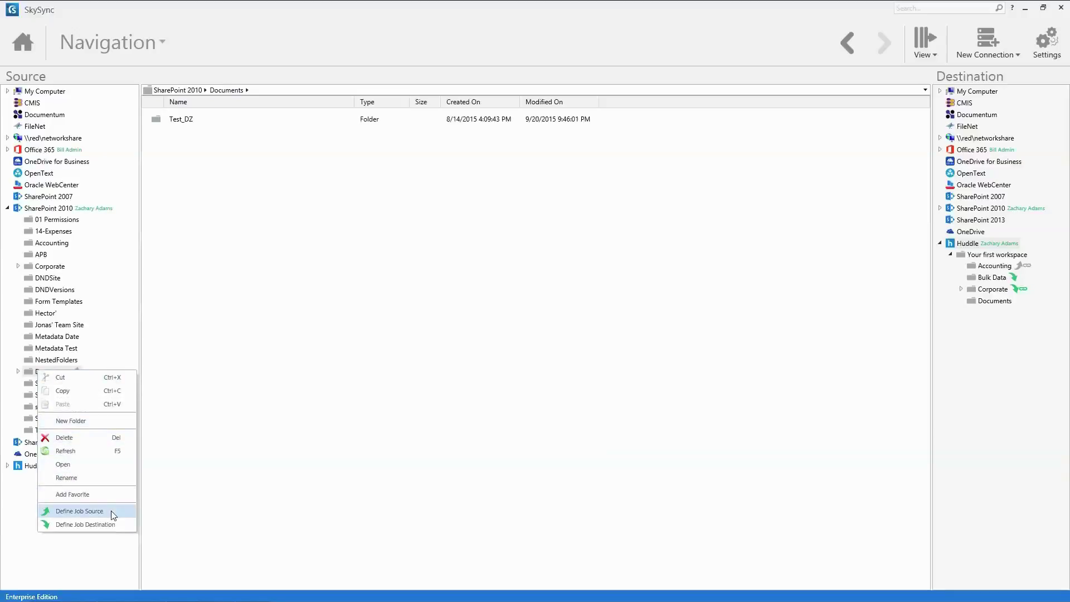
left_click(81, 511)
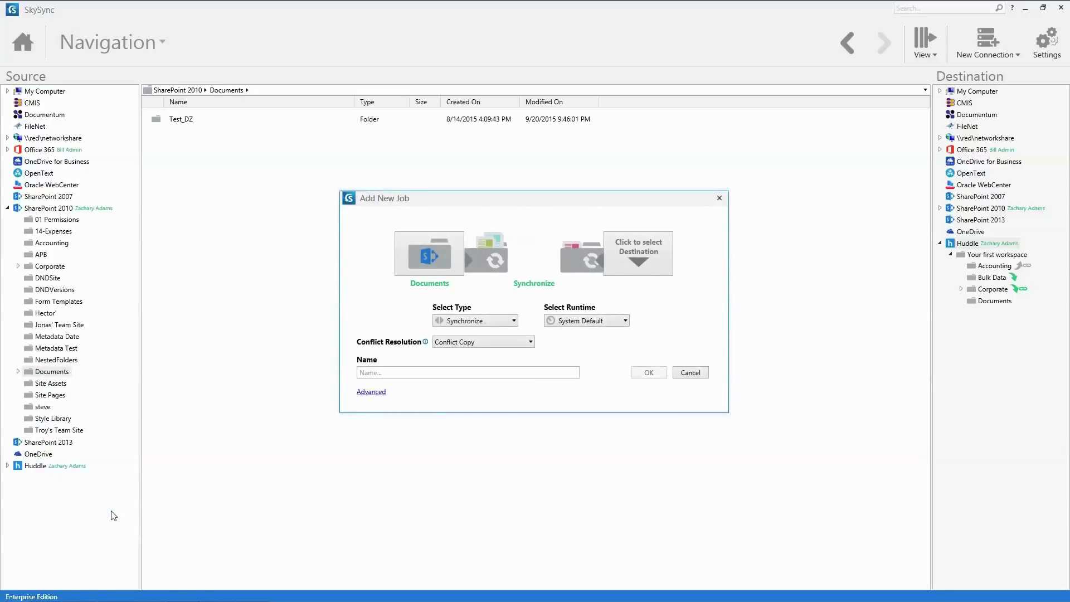
left_click(638, 251)
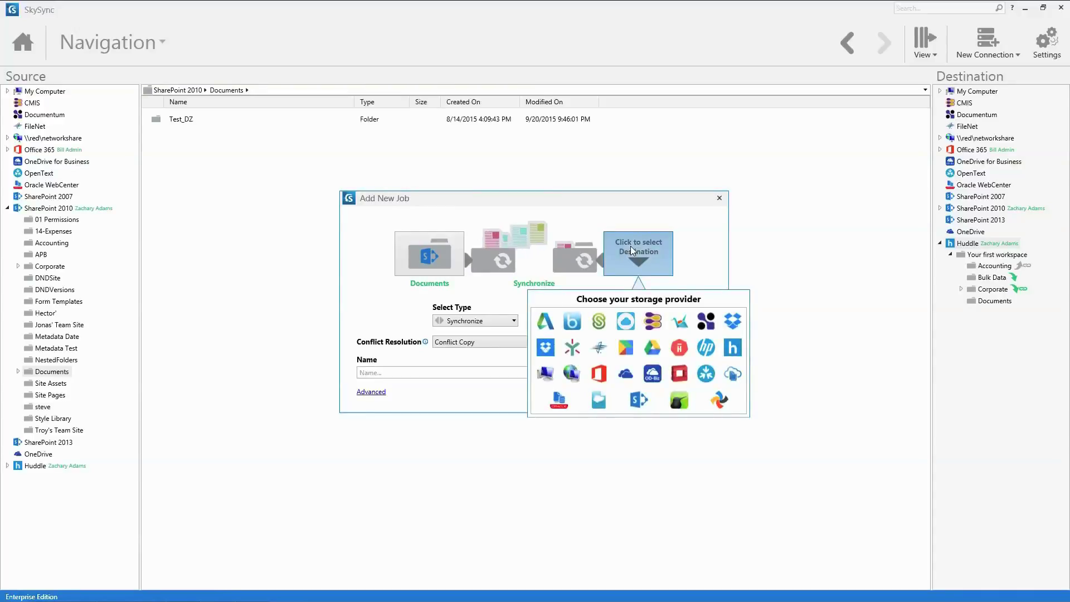
left_click(733, 348)
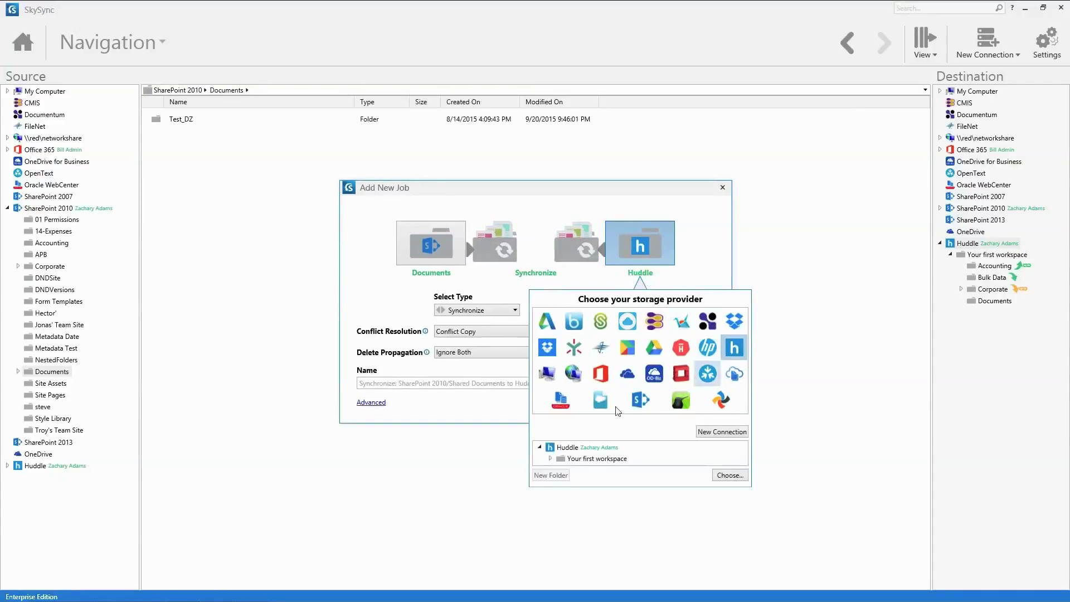
left_click(578, 495)
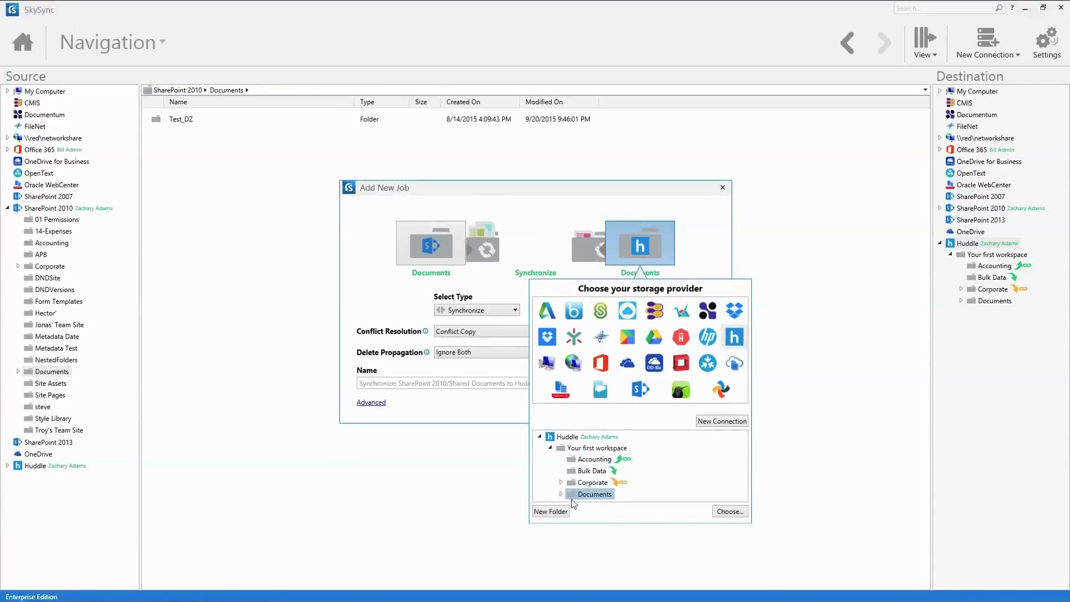
Confirm the Huddle Documents destination and try the Publish, Migrate and Copy job types
left_click(727, 511)
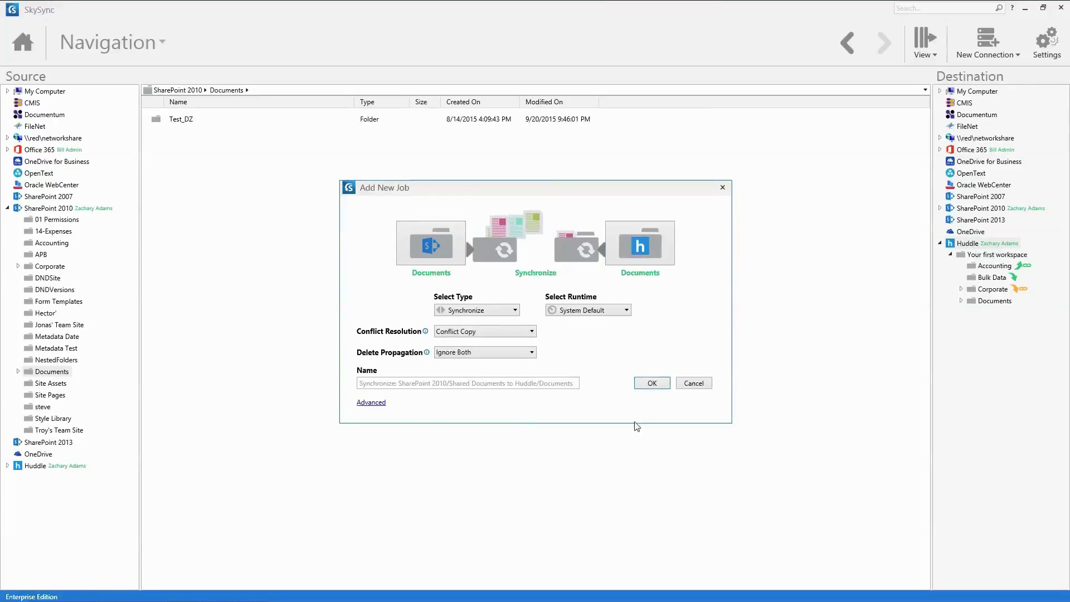
left_click(499, 310)
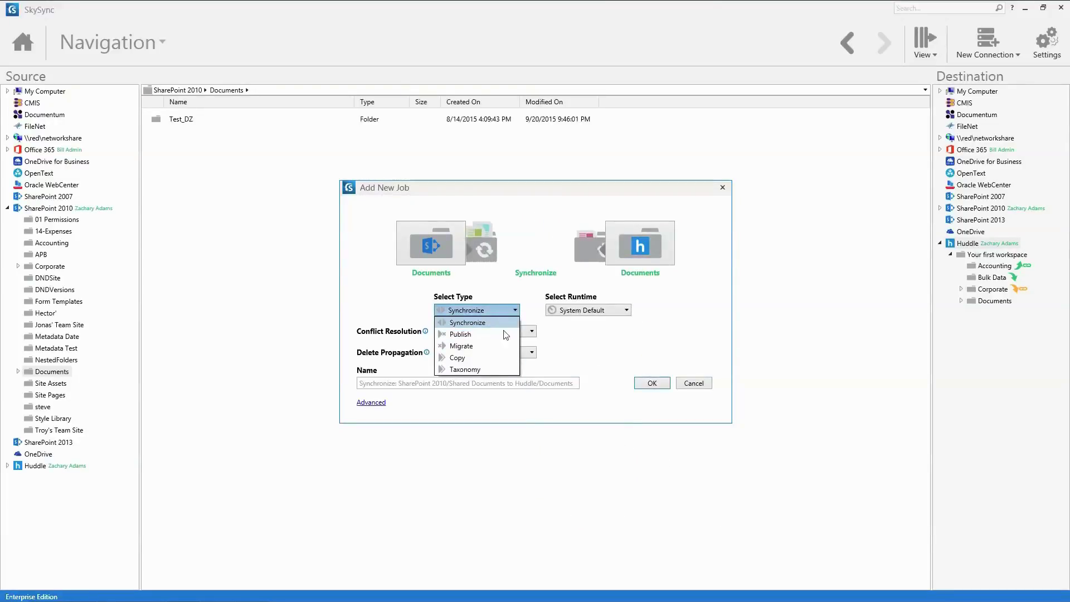
left_click(509, 334)
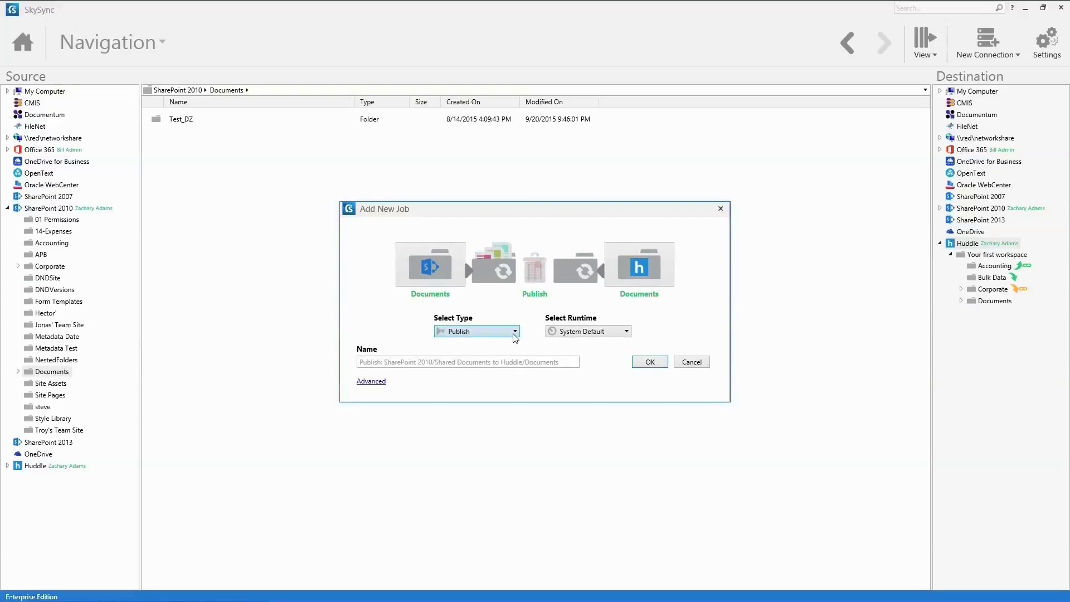
left_click(513, 333)
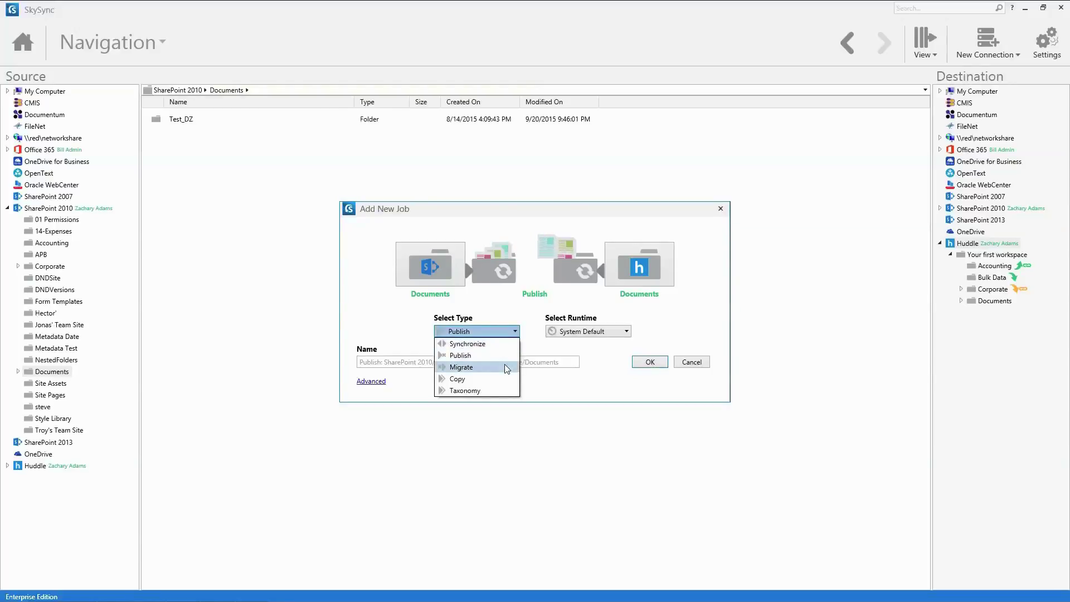
left_click(504, 363)
left_click(505, 322)
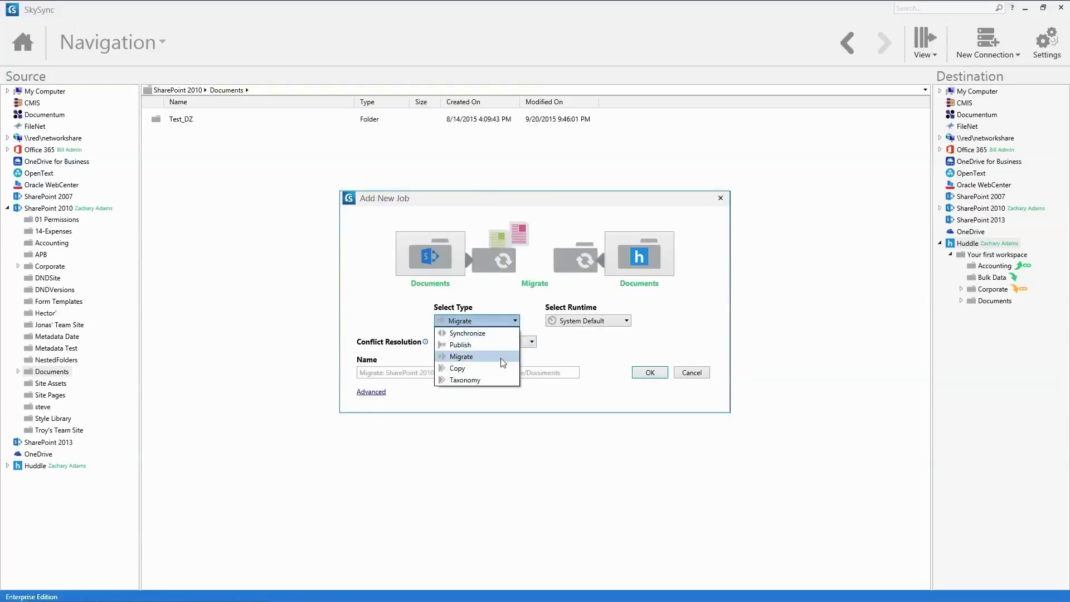
left_click(500, 362)
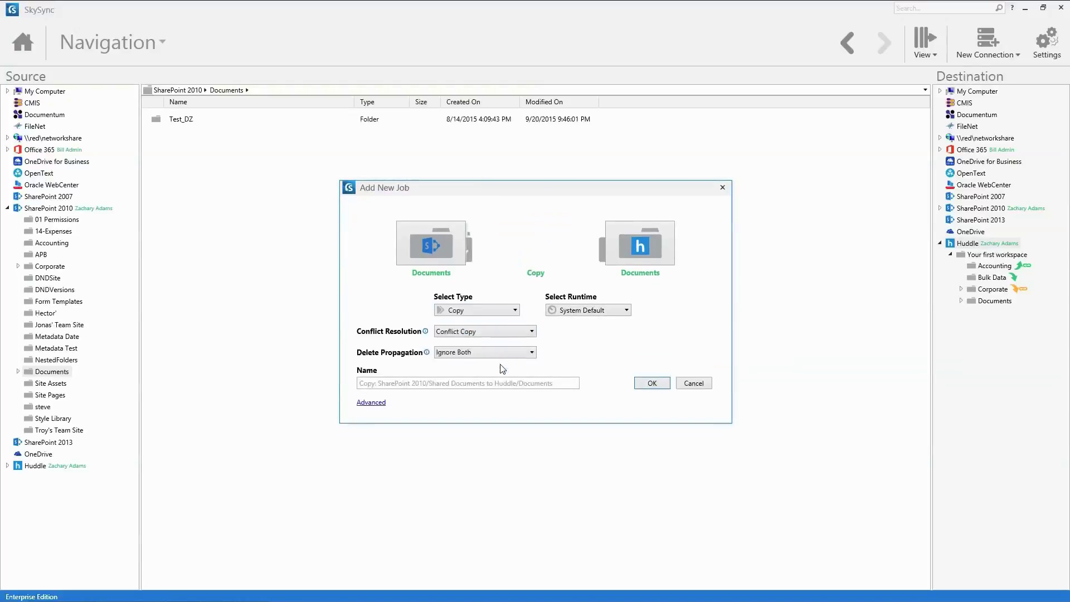
Make it a Synchronize job with the runtime set to Choose Schedule
left_click(506, 311)
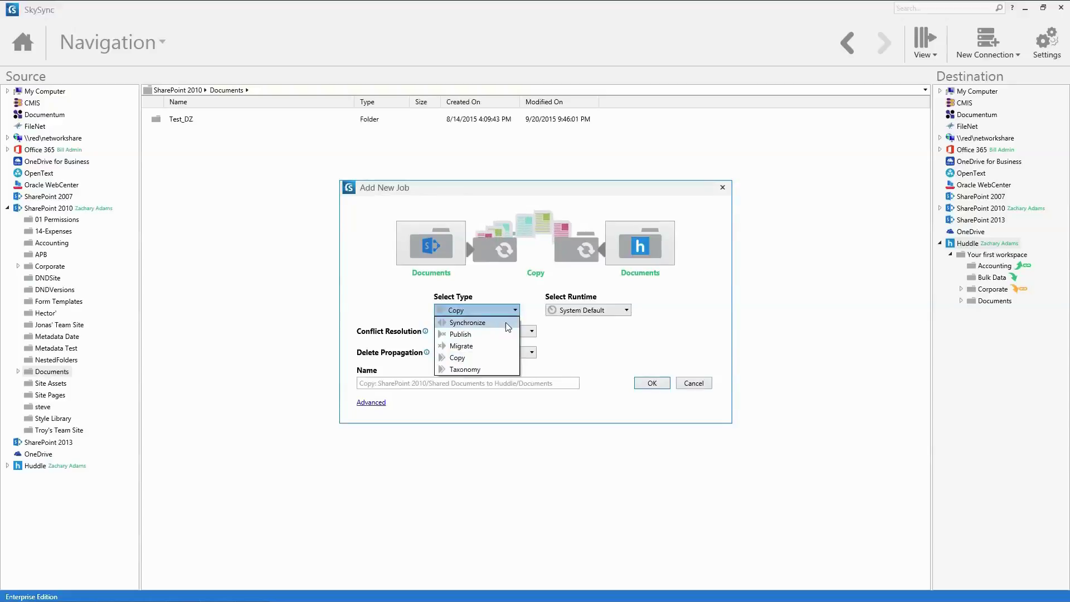
left_click(506, 323)
left_click(616, 311)
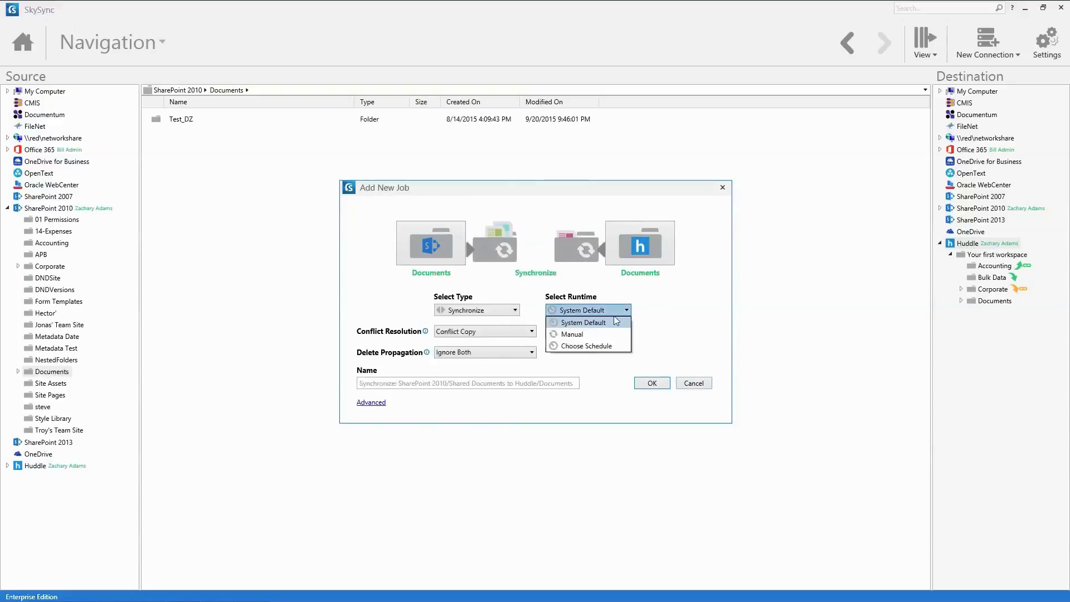
left_click(619, 345)
Review the schedule interval list and advanced schedule settings, then close them
left_click(647, 312)
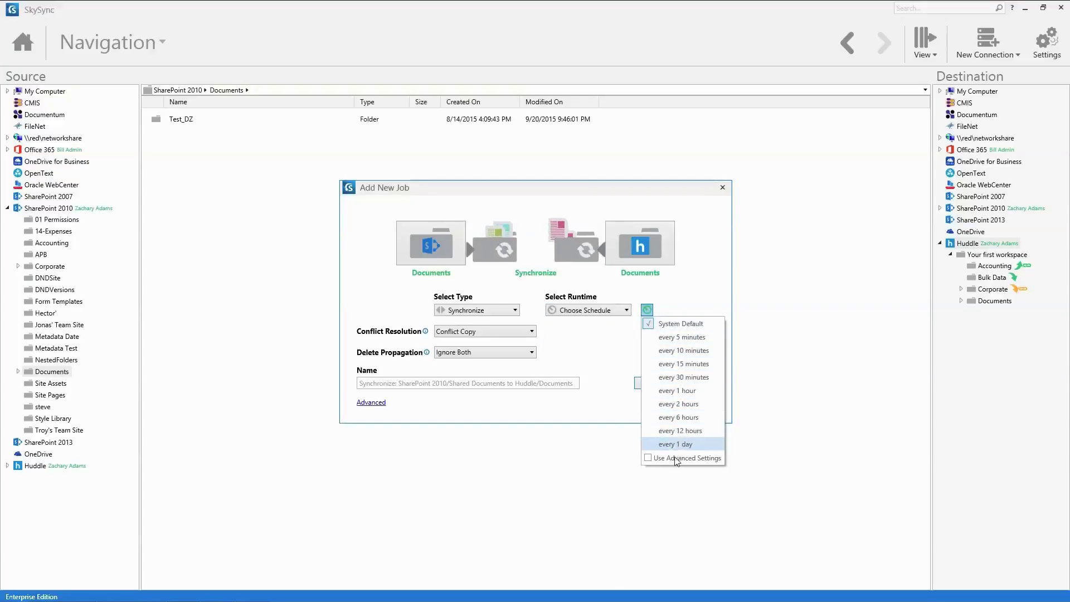
left_click(653, 459)
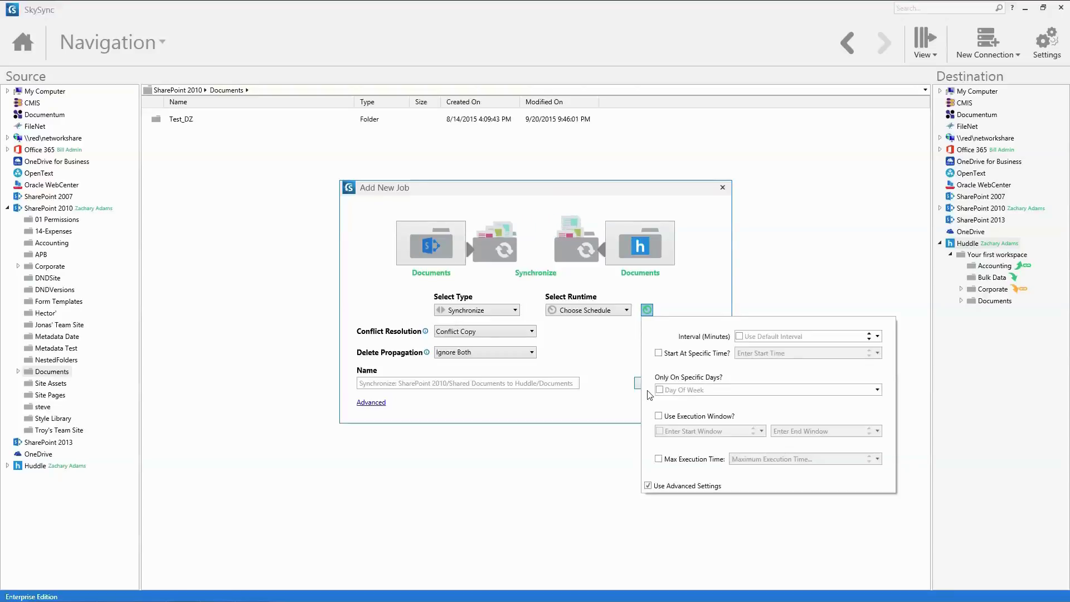
left_click(623, 317)
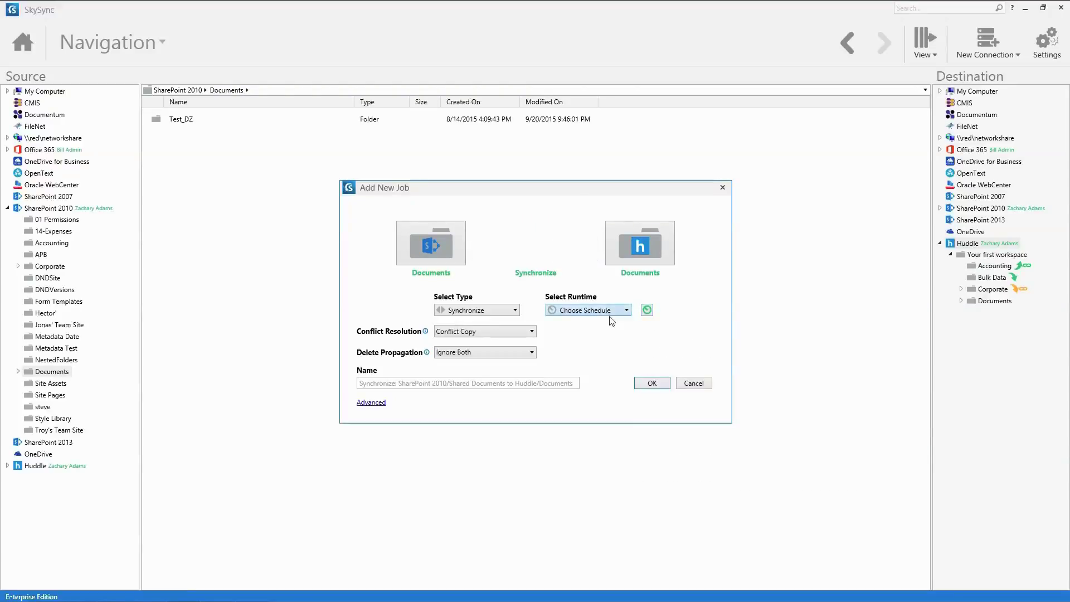
Keep Conflict Copy for conflict resolution and Ignore Both for delete propagation
left_click(532, 332)
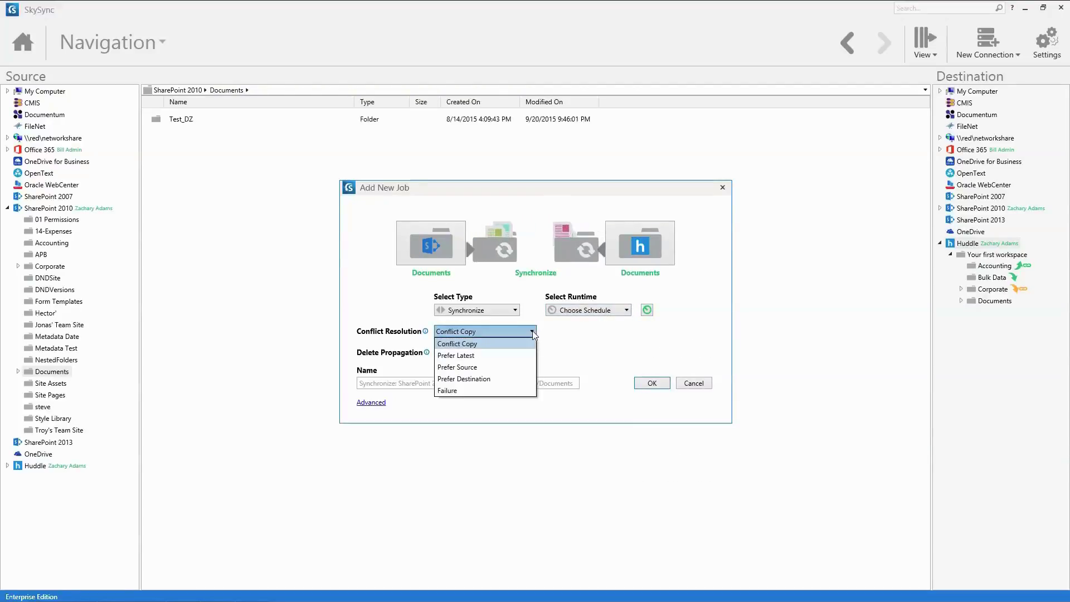
left_click(532, 331)
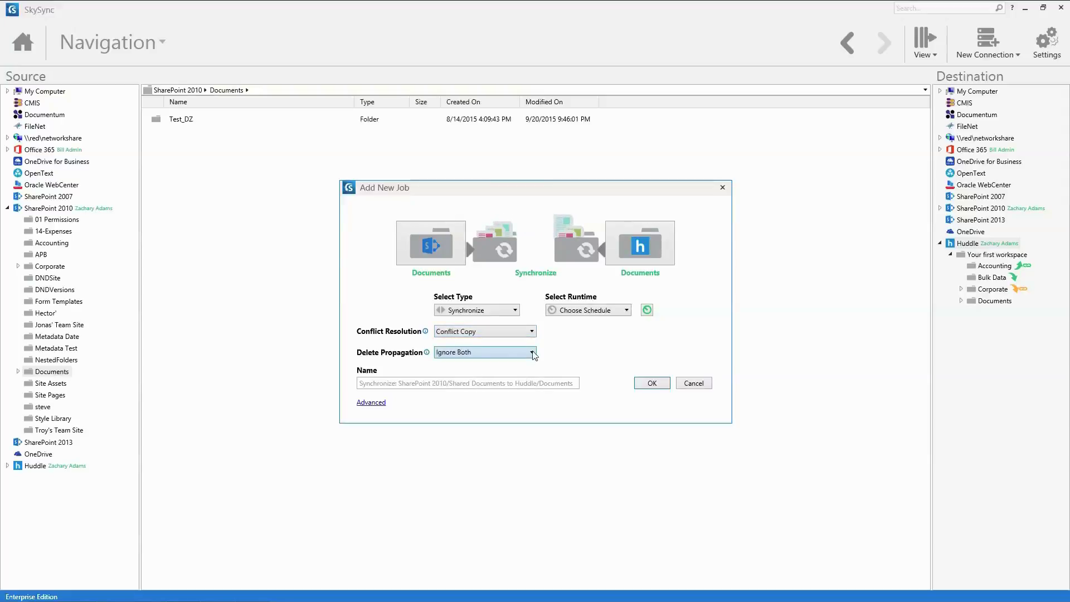
left_click(532, 352)
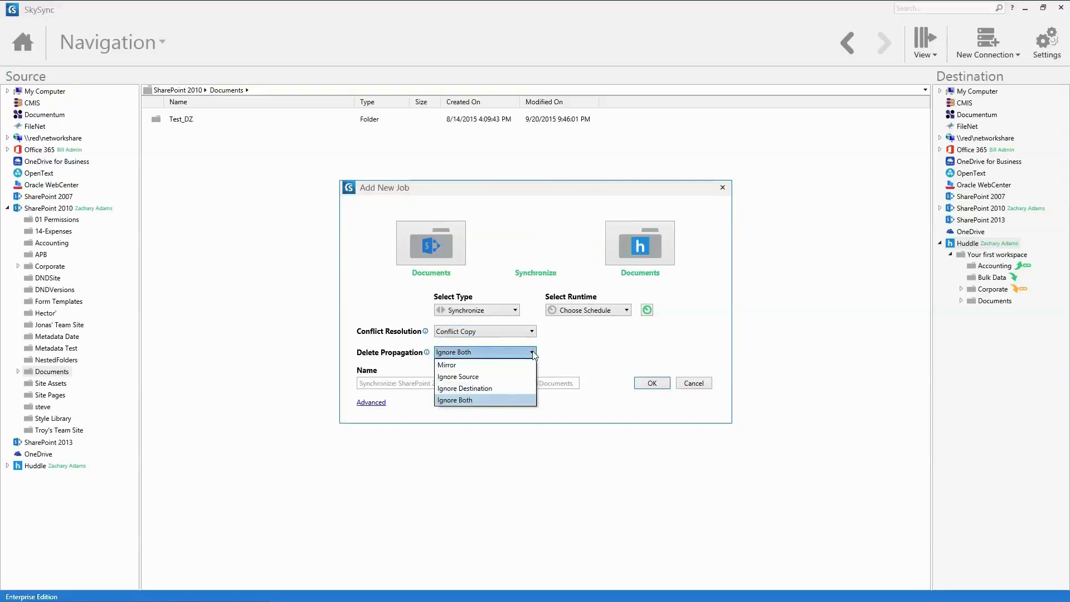
left_click(534, 354)
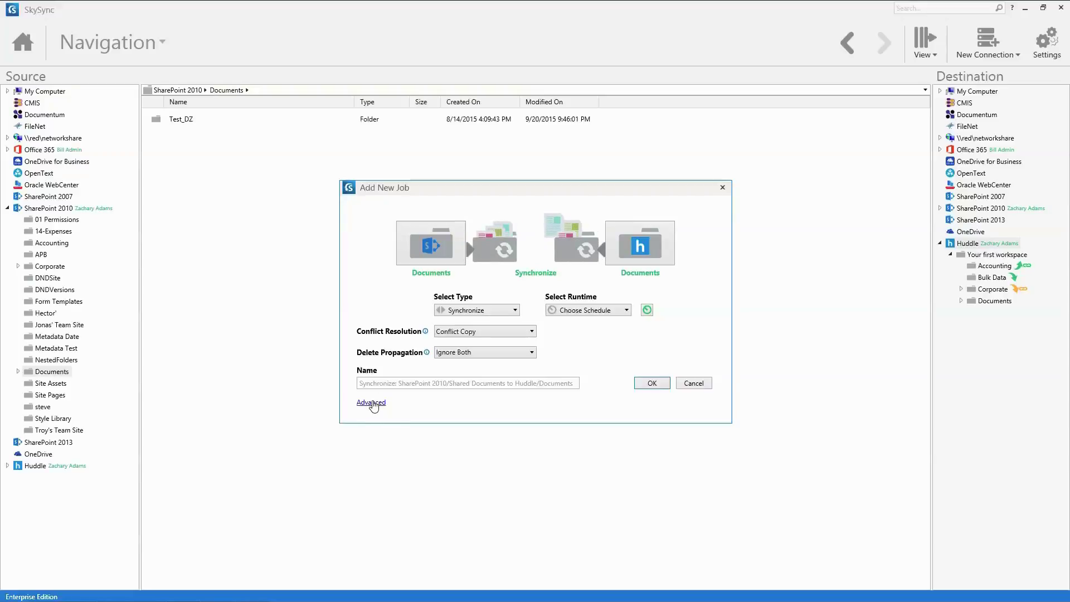
left_click(372, 402)
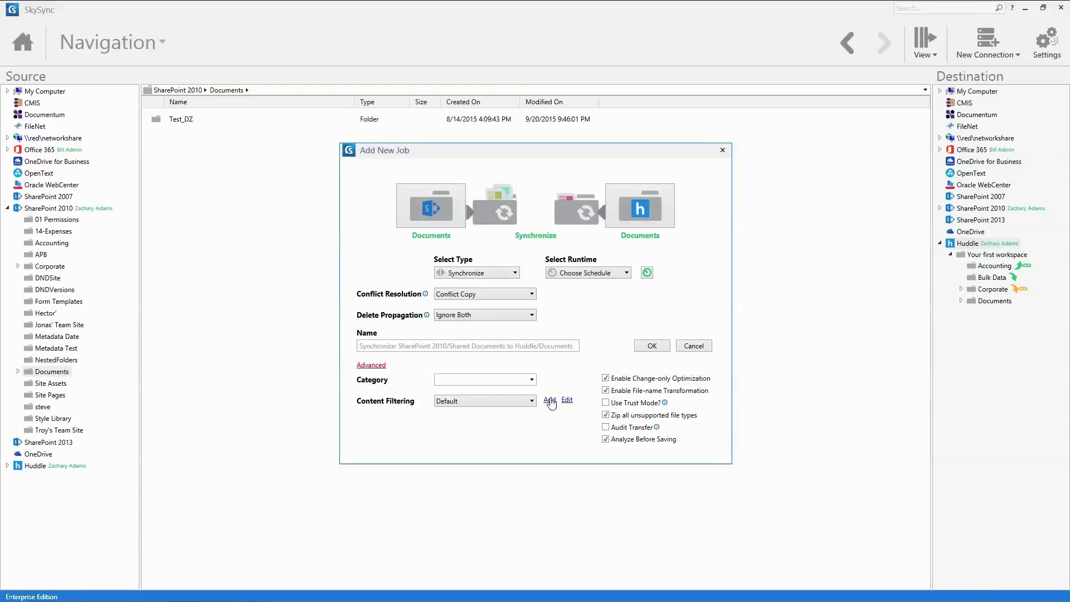
Look at the content filter options, discard the filter, and enable Audit Transfer
left_click(550, 401)
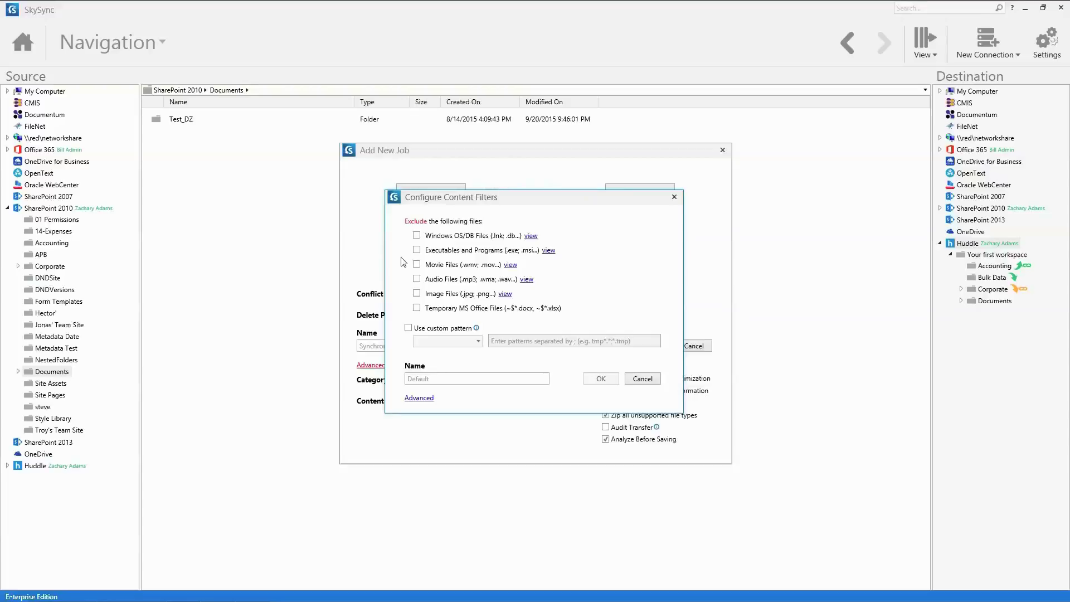
left_click(413, 398)
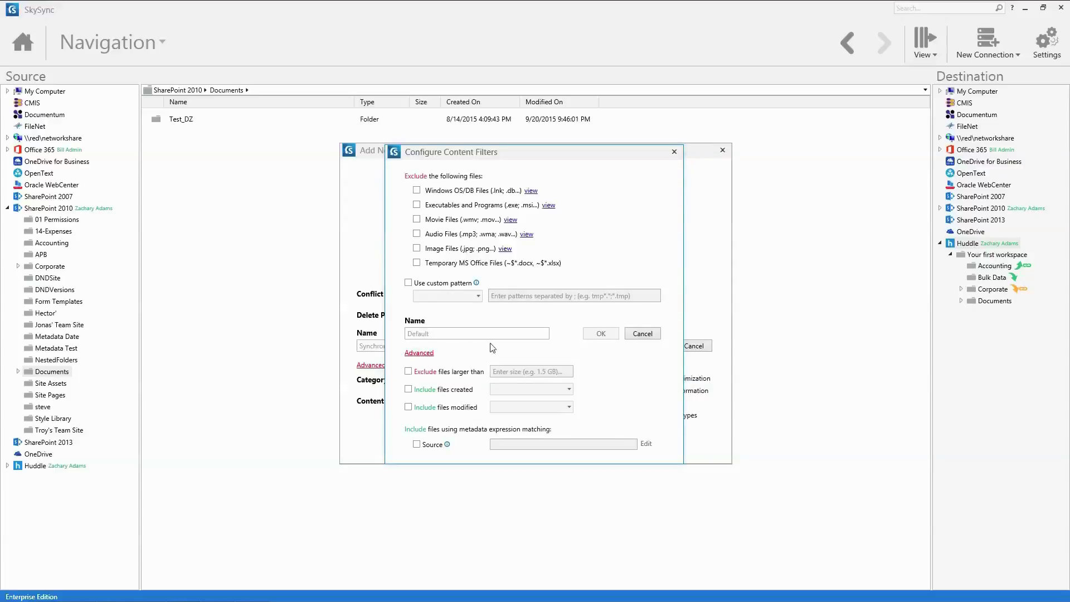
left_click(641, 334)
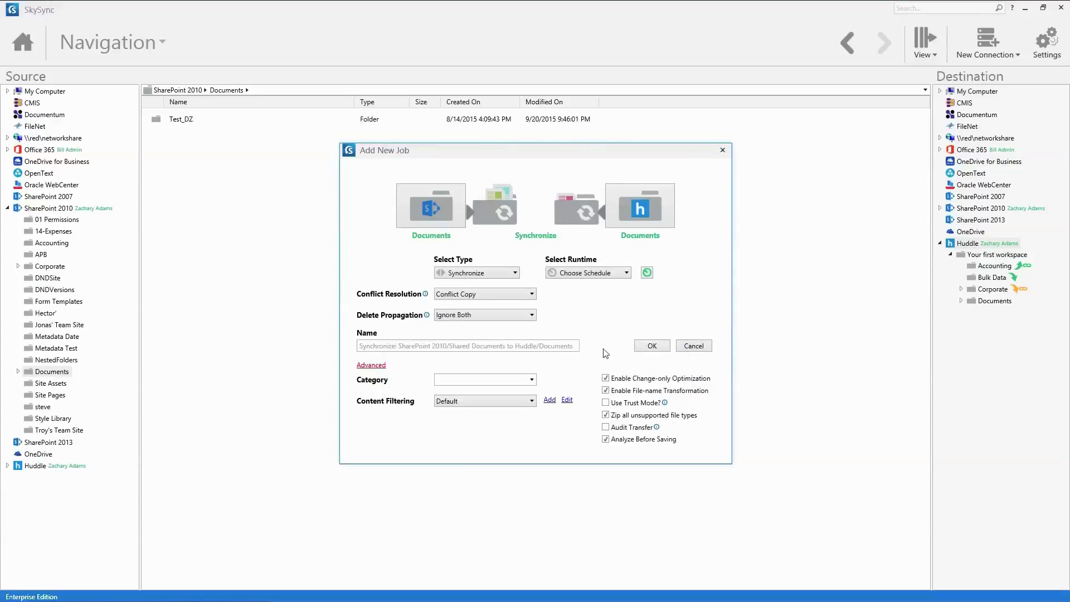
left_click(606, 427)
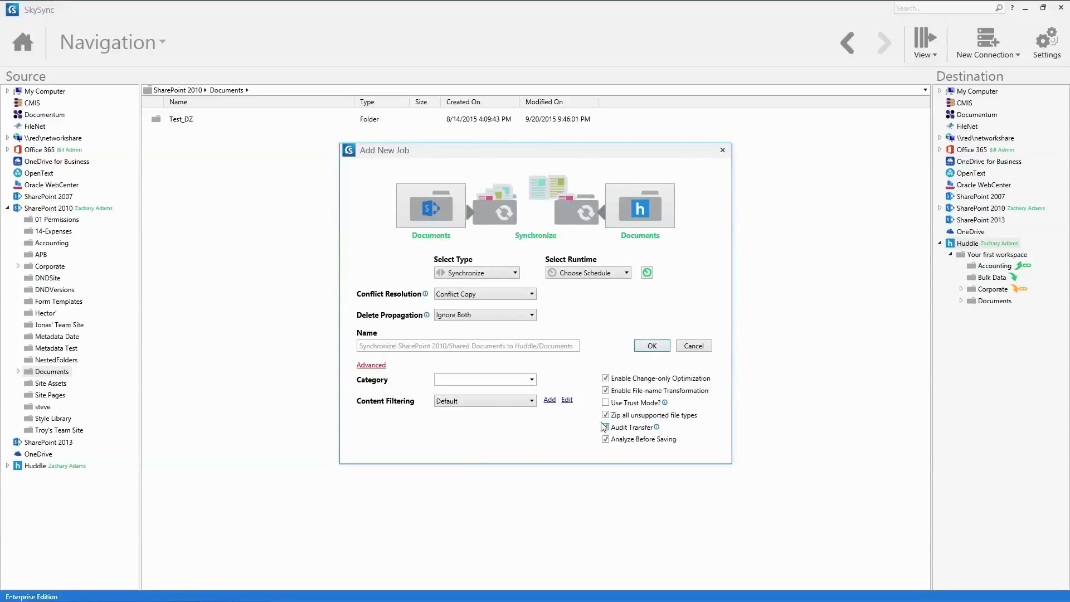
Confirm the job, accept the passed pre-job analysis to save it, and return Home
left_click(652, 346)
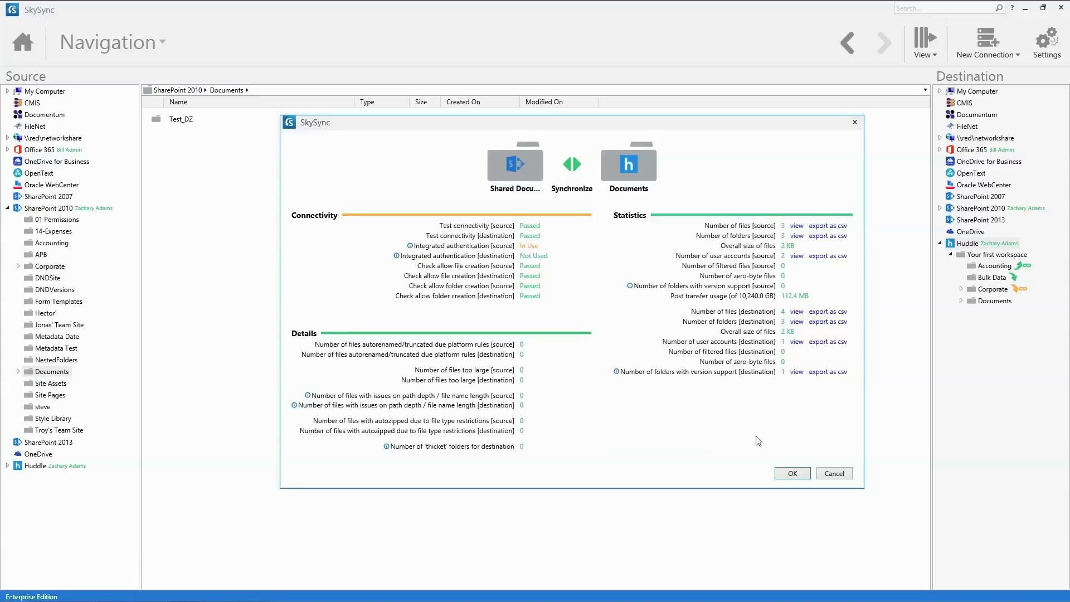
left_click(784, 476)
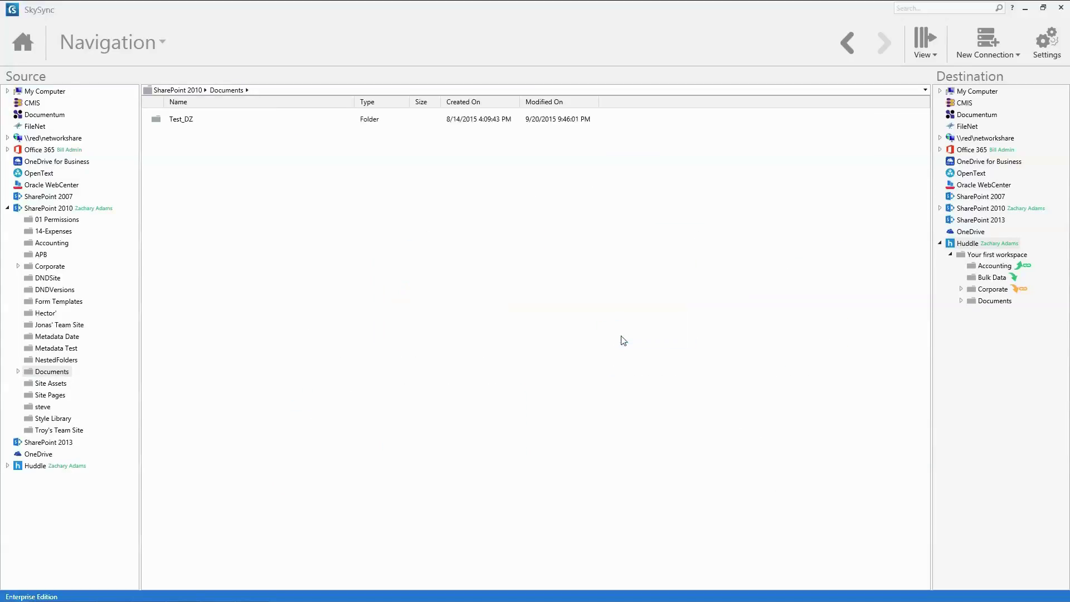
left_click(23, 44)
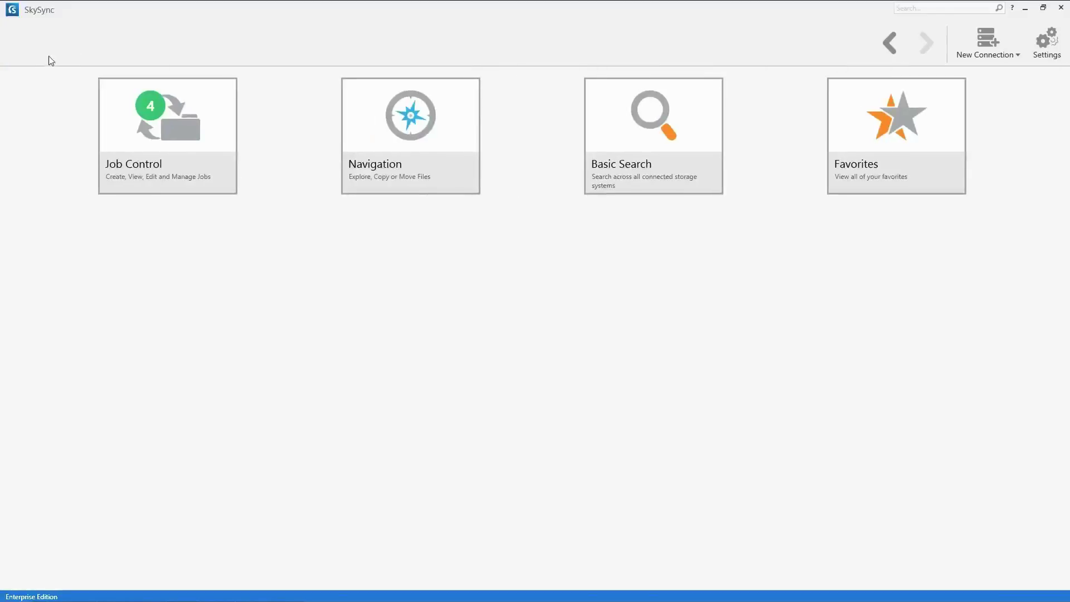
Open Job Control and browse its New and History menus
left_click(176, 130)
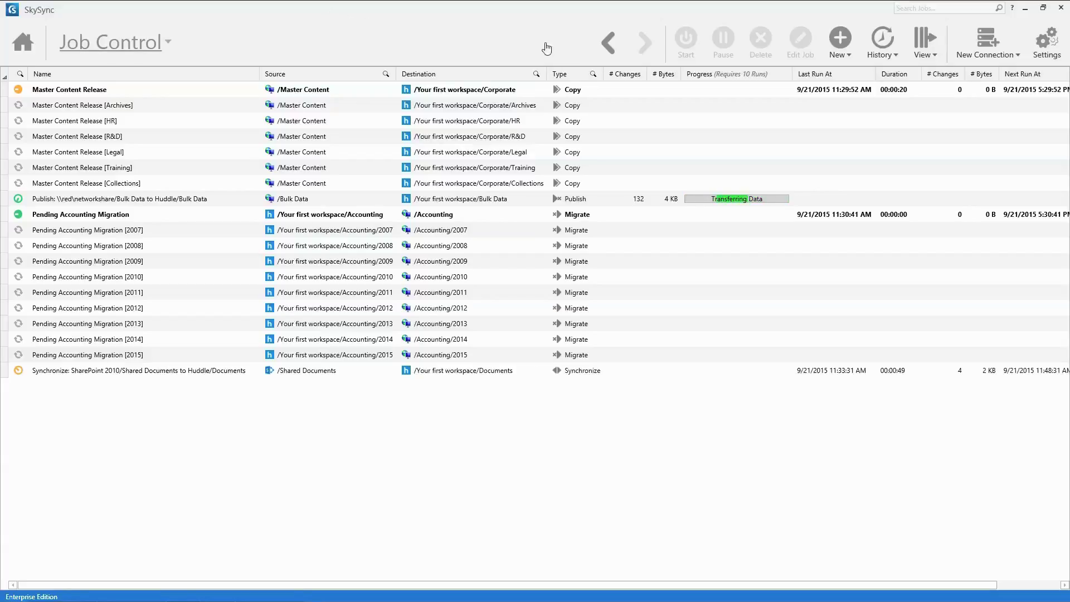
left_click(841, 38)
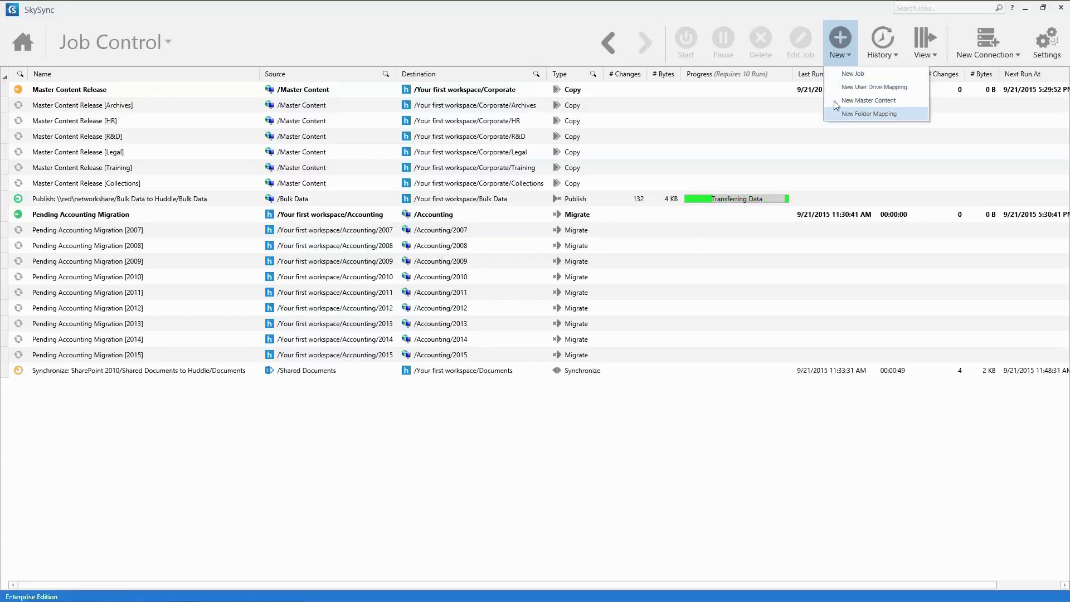
left_click(833, 46)
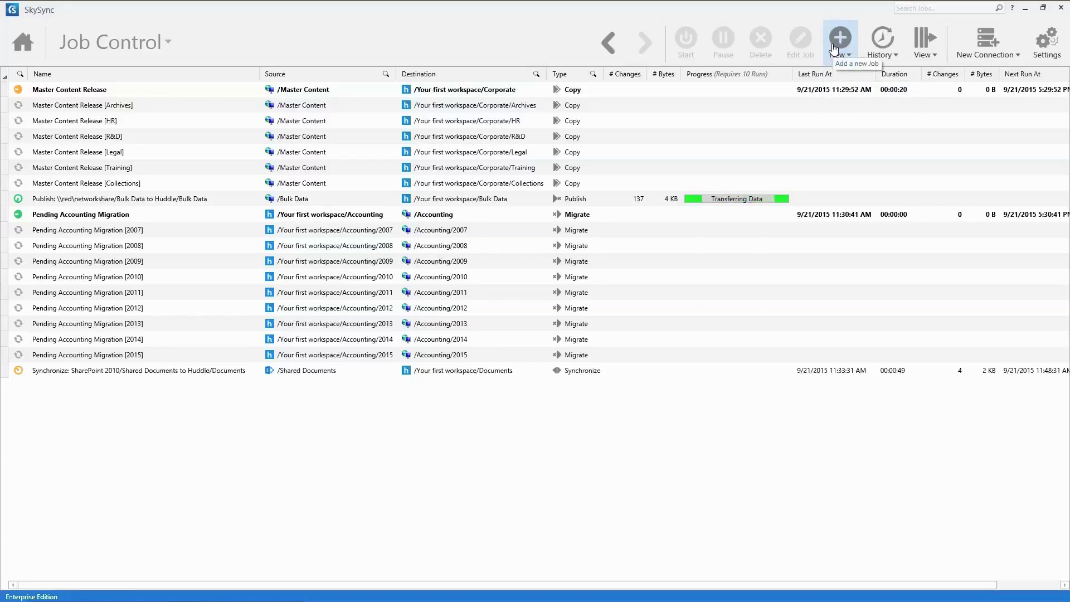
left_click(876, 40)
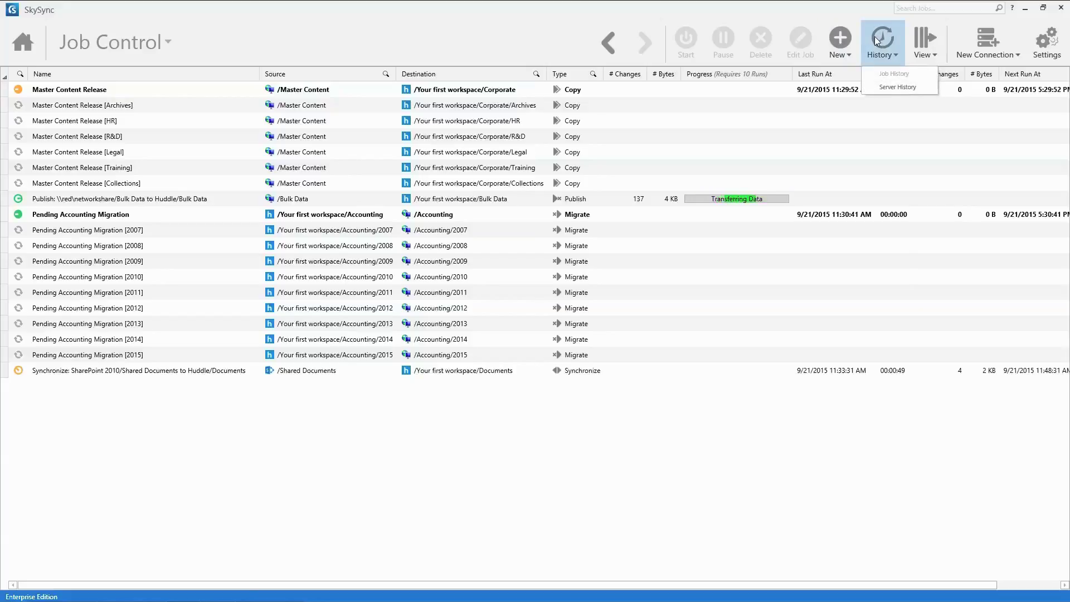
left_click(877, 40)
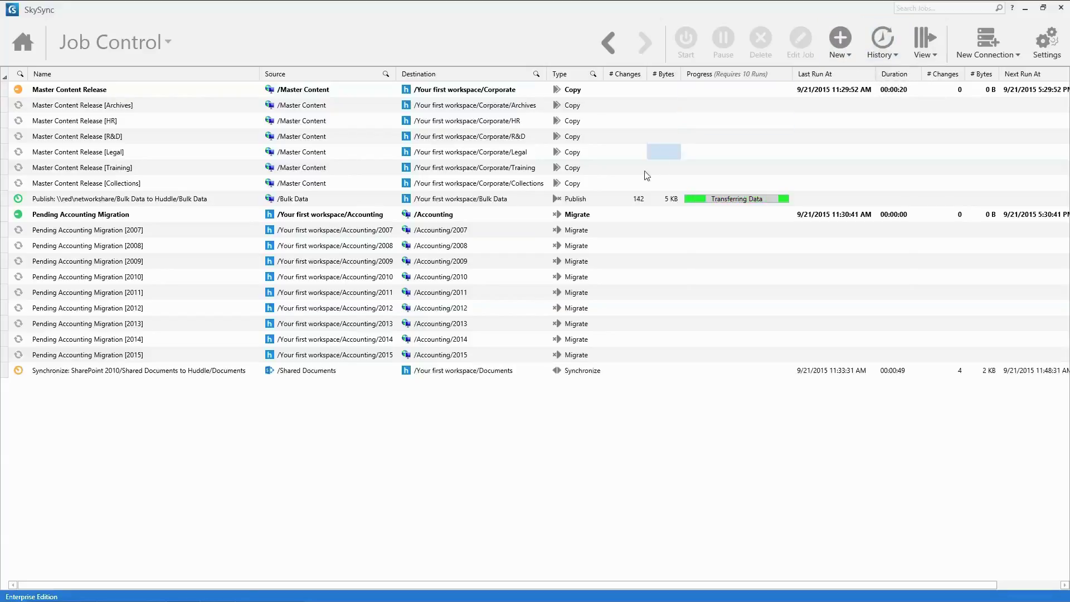
View the Bulk Data Publish job's execution history and audit list, then close it
left_click(613, 200)
right_click(613, 202)
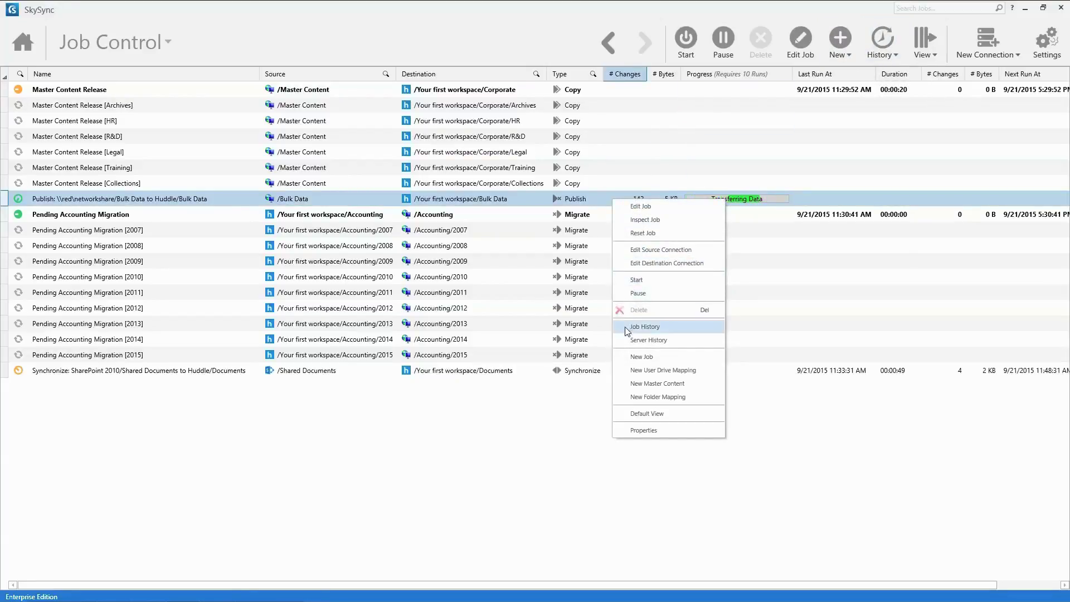
left_click(644, 326)
left_click(342, 250)
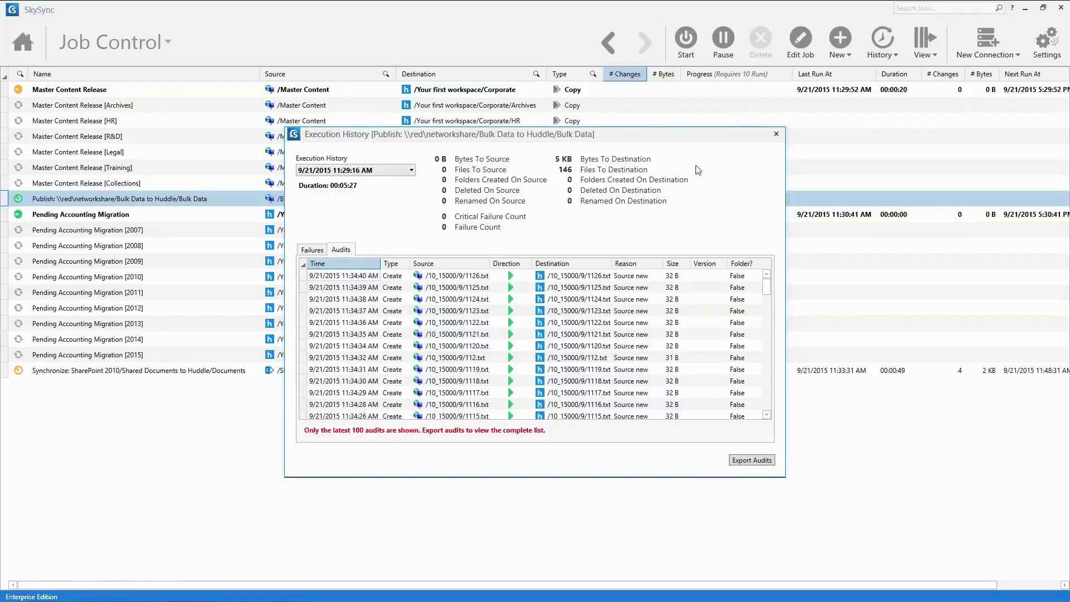
left_click(777, 135)
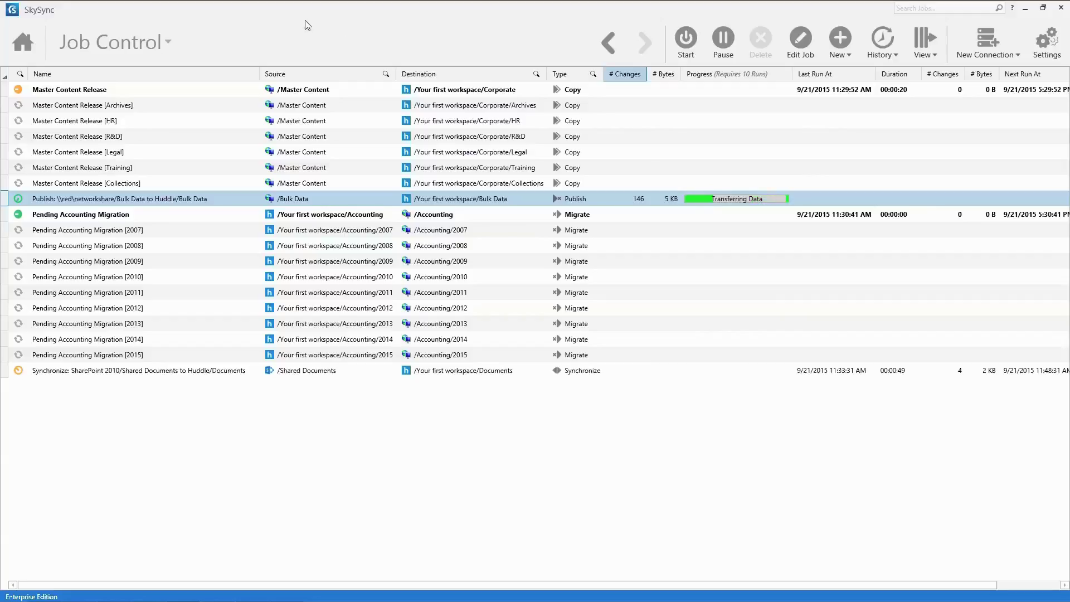